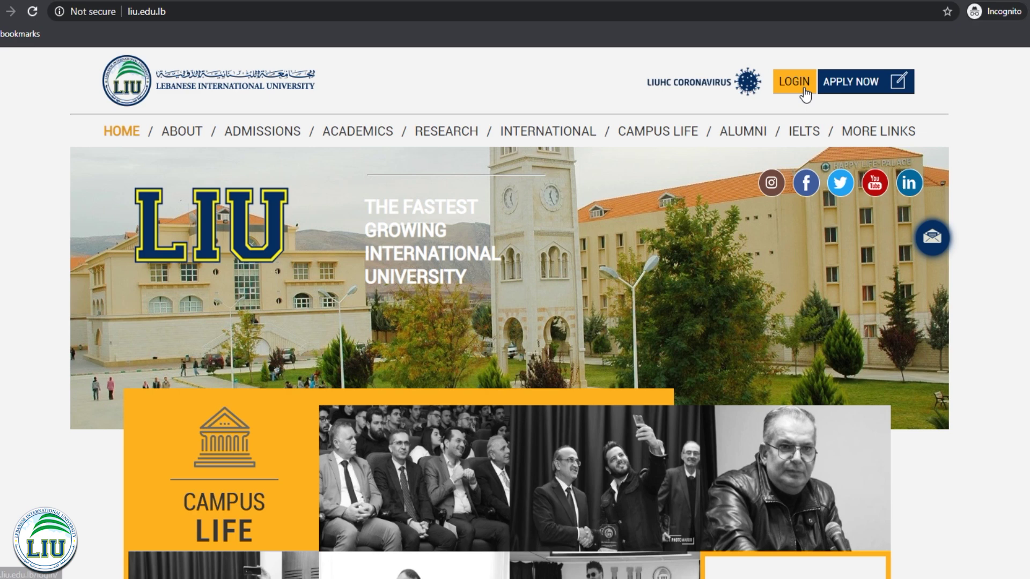
Log in to the LIU UMS portal with the student ID and password, then open My Classes.
click(804, 90)
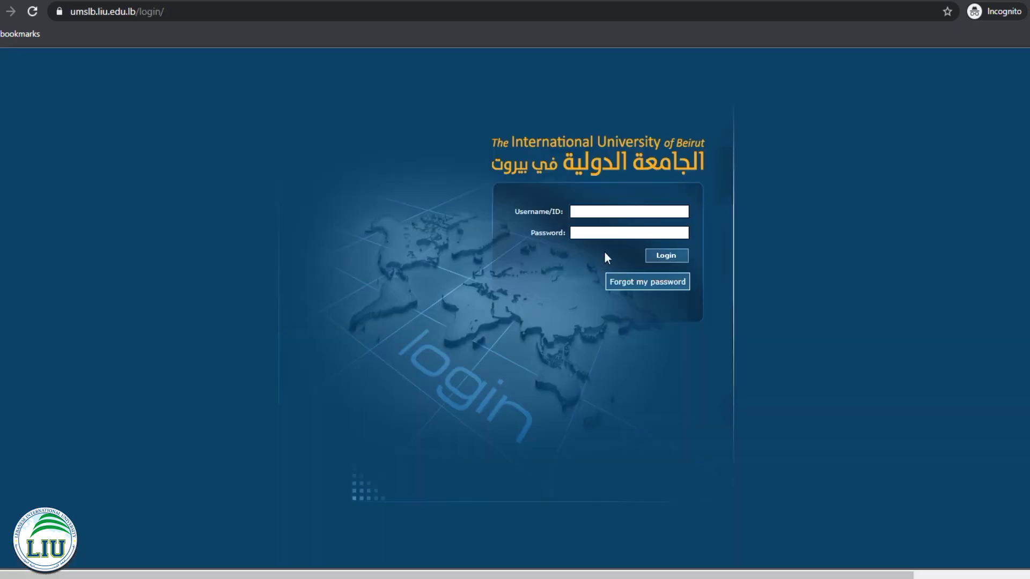
click(599, 211)
text(••••••••)
click(660, 233)
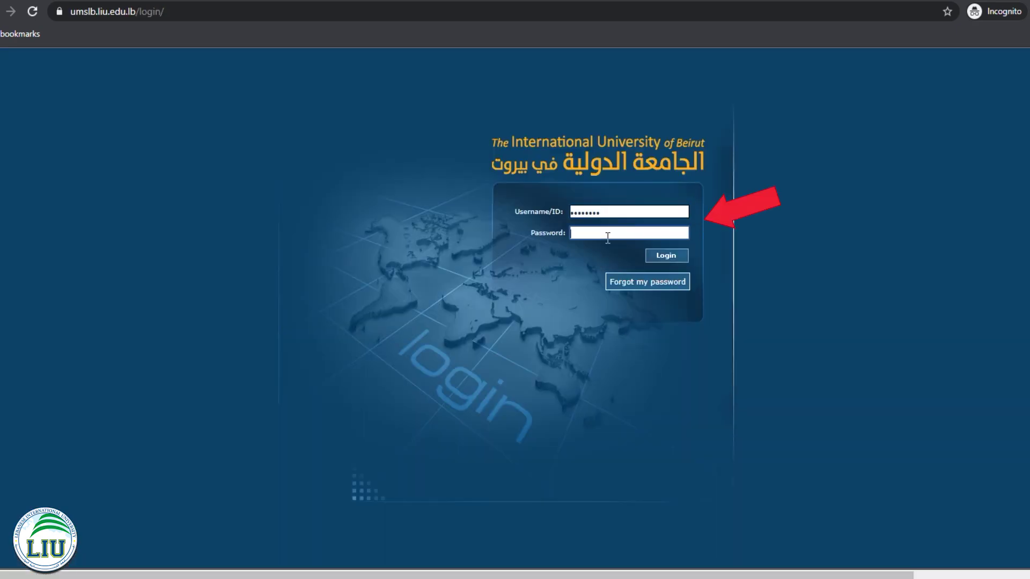
text(••••••••)
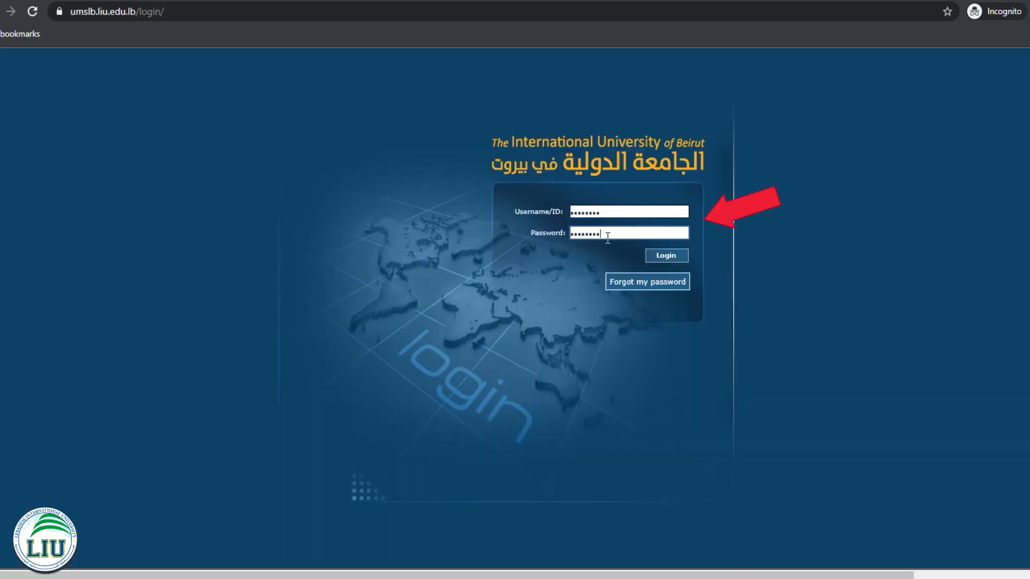
click(669, 256)
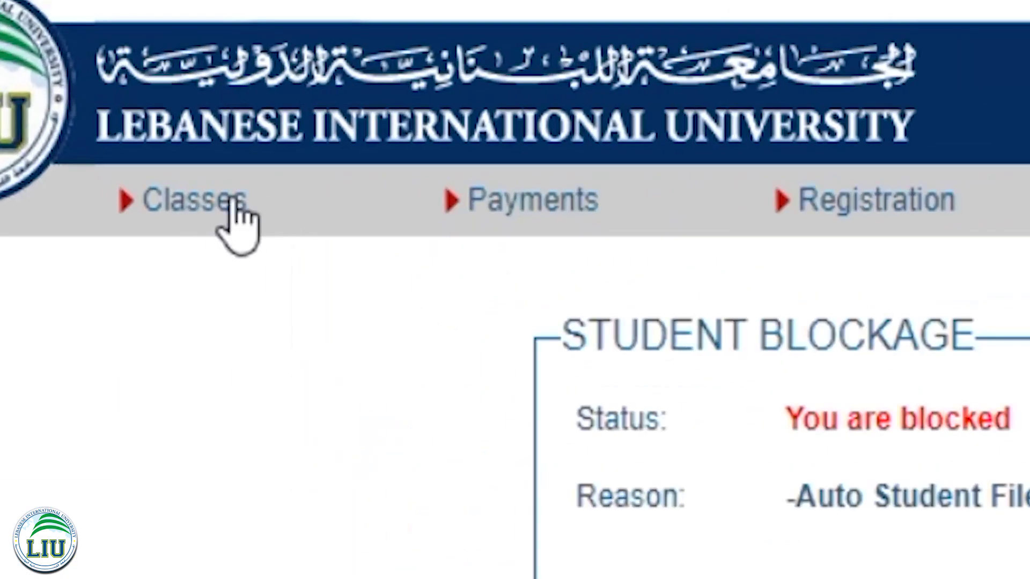
click(222, 199)
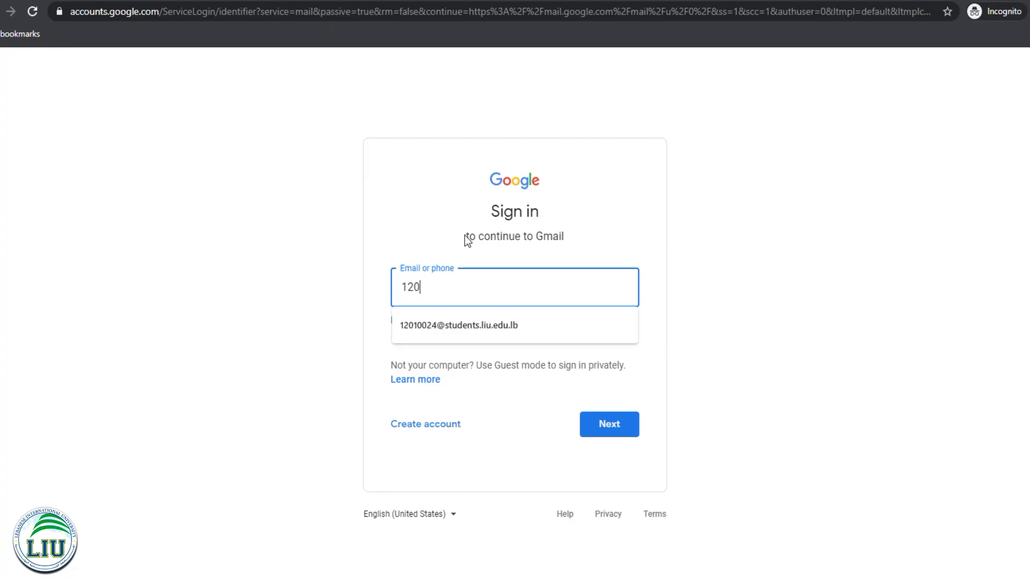
Sign in to Google with the suggested student e-mail account and its password.
key(Down)
key(Return)
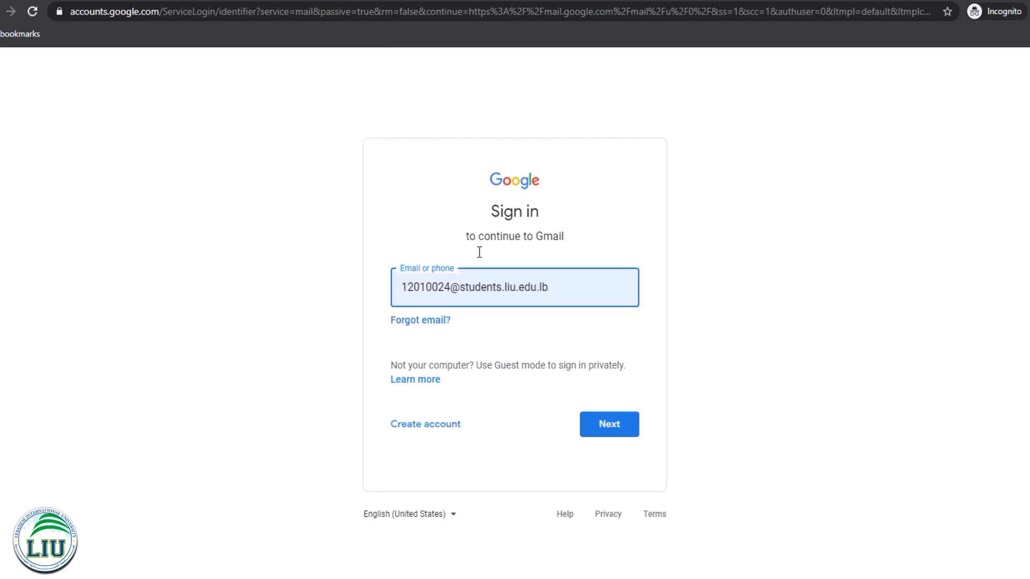
click(612, 427)
text(********)
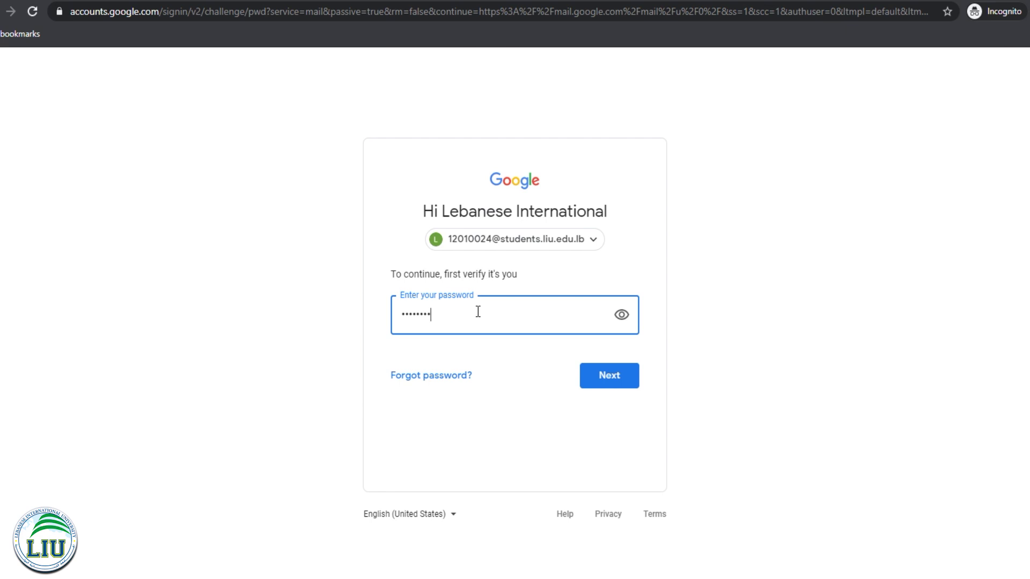
key(Return)
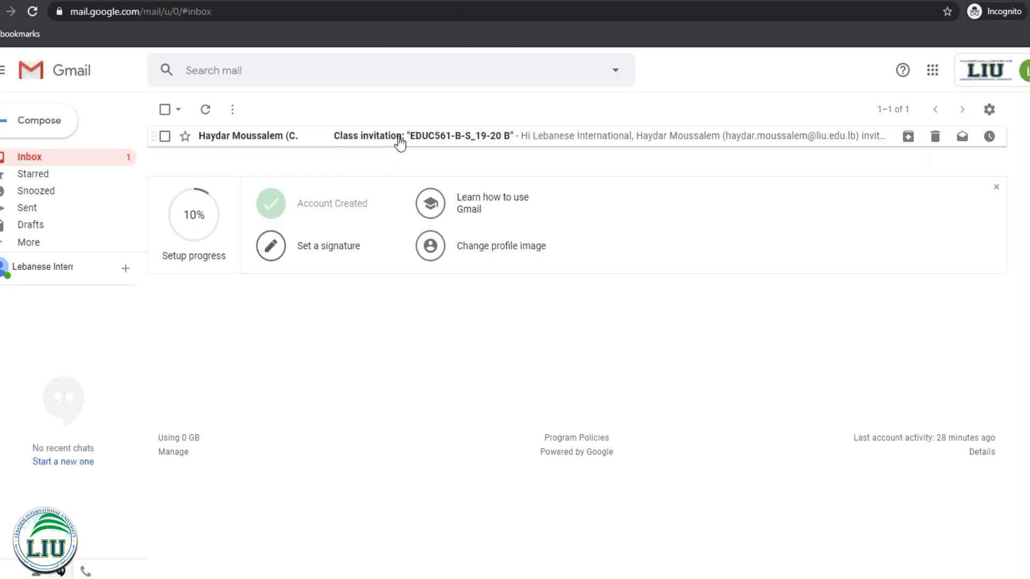
Open the Gmail class invitation and join EDUC561-B-S_19-20 B.
click(365, 143)
scroll(554, 354, down, 1)
scroll(554, 354, down, 2)
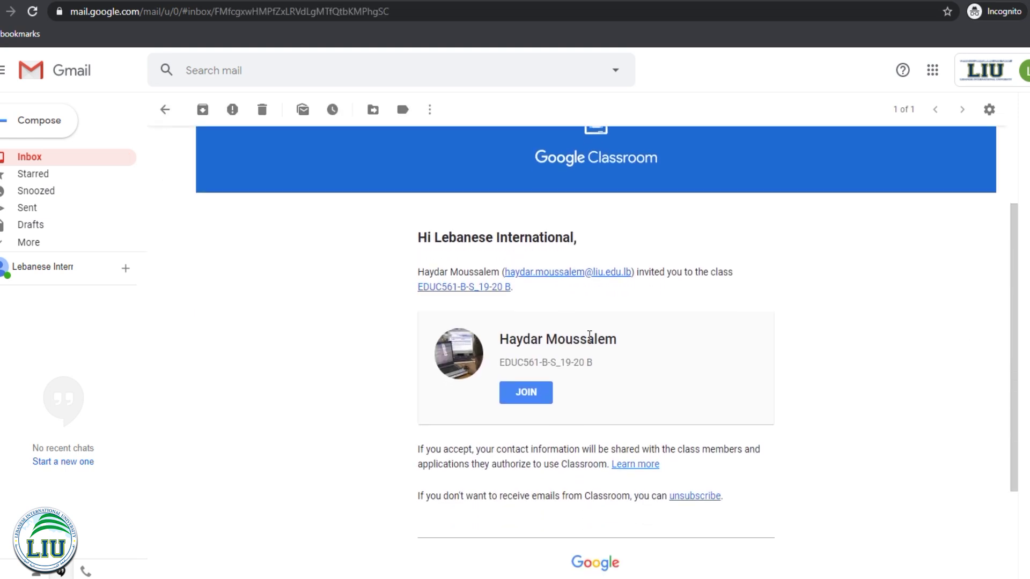
click(536, 399)
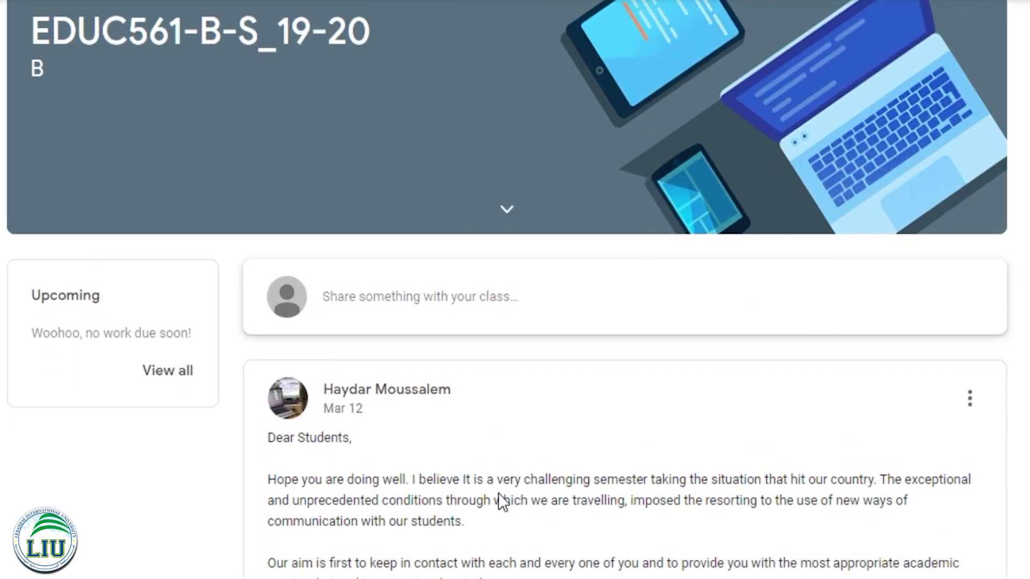
scroll(498, 493, down, 4)
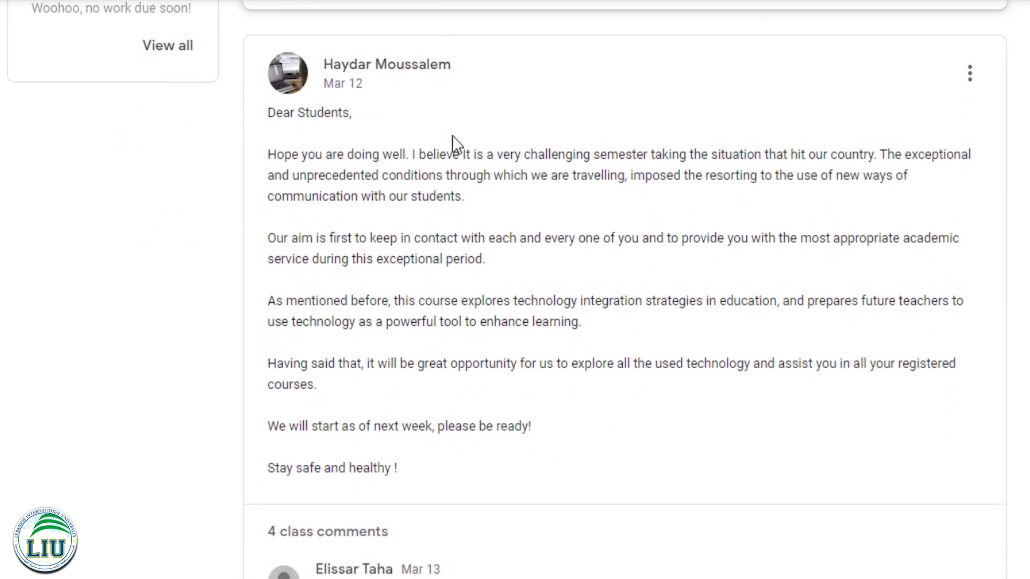
scroll(497, 547, down, 4)
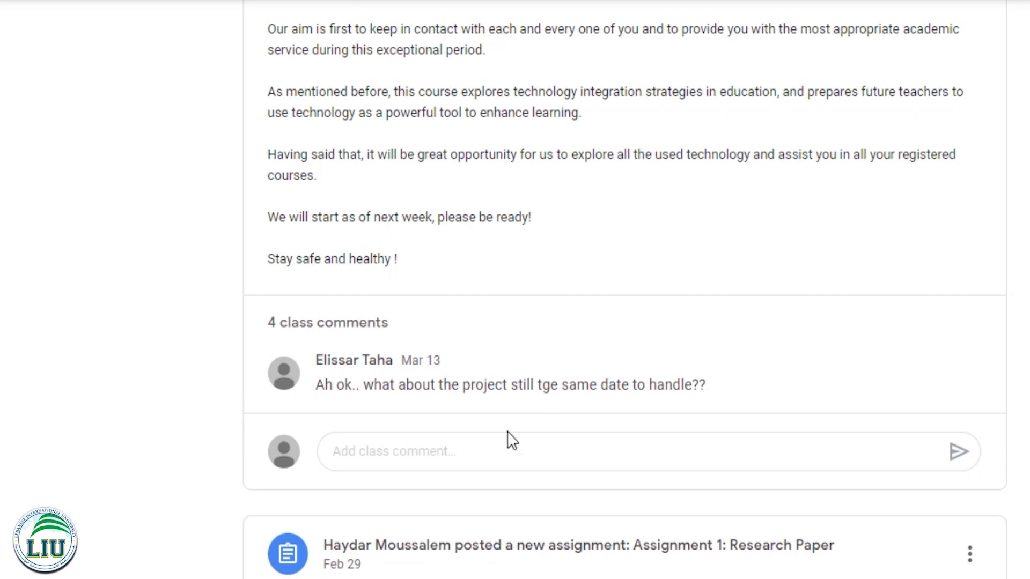
scroll(508, 439, down, 3)
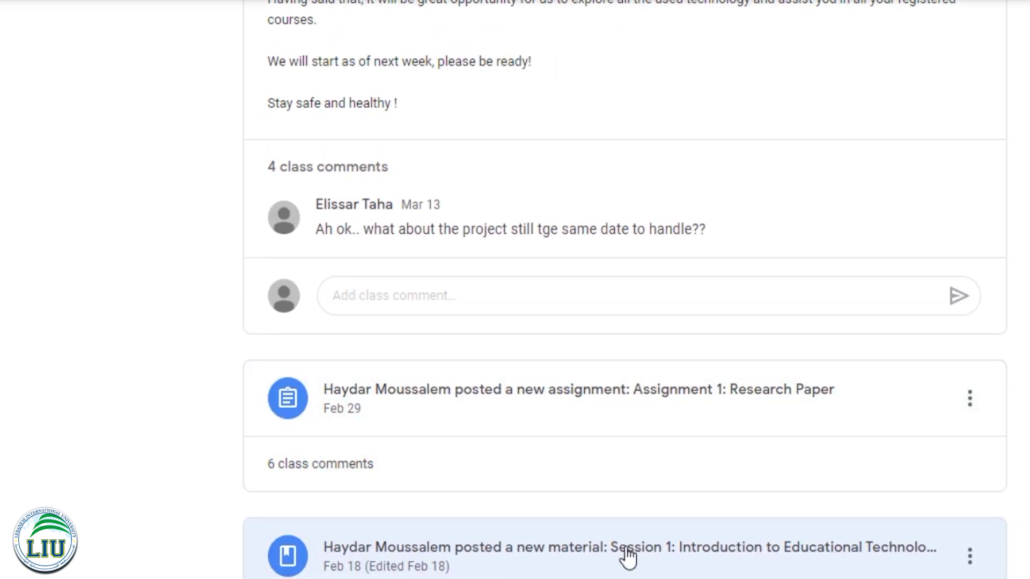
scroll(625, 555, up, 3)
scroll(625, 290, up, 7)
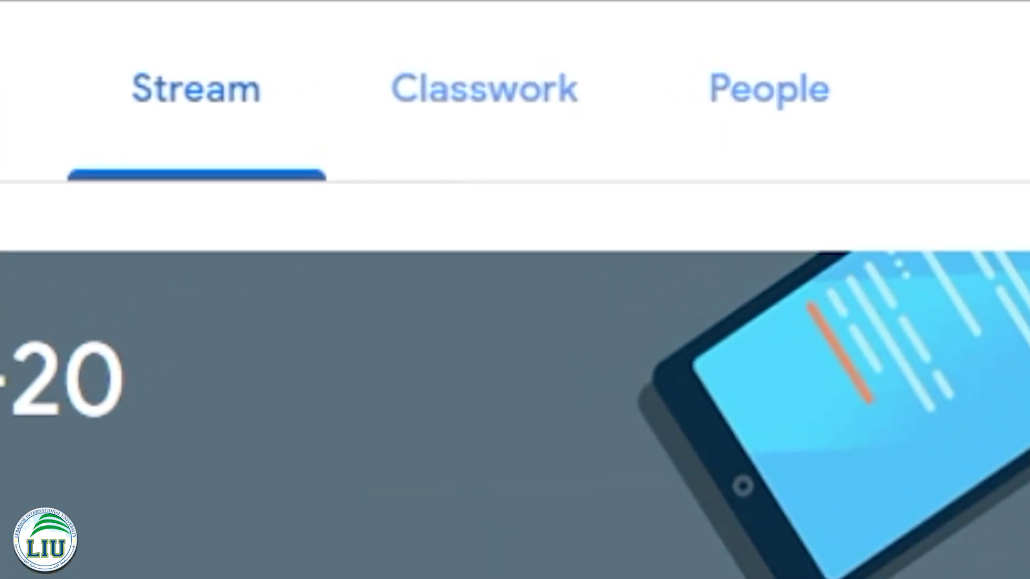
Switch the EDUC561 class to its Classwork list.
click(520, 94)
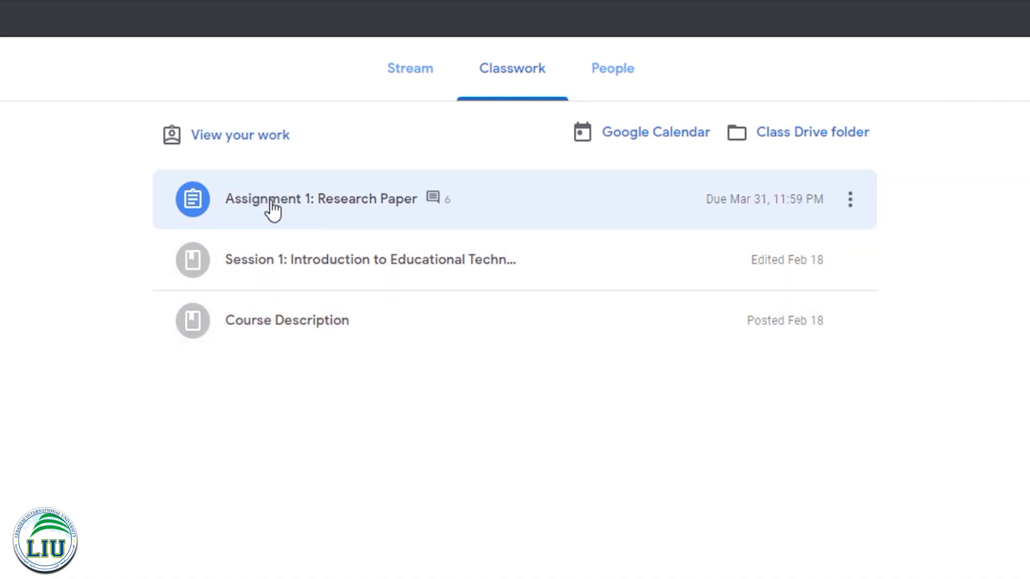
Open the full Assignment 1: Research Paper page and scroll through its class comments.
click(272, 207)
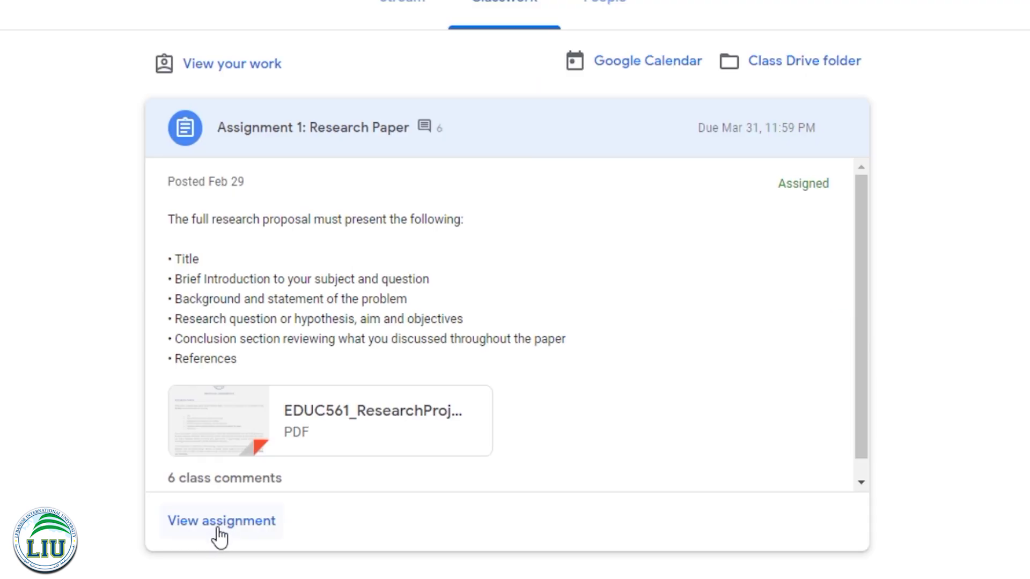
click(217, 528)
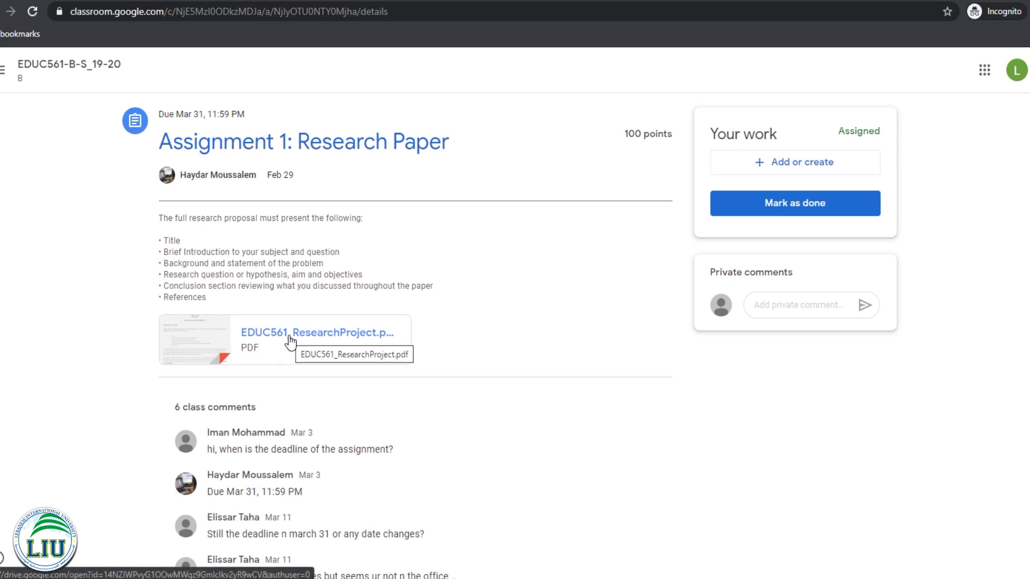
scroll(288, 348, down, 3)
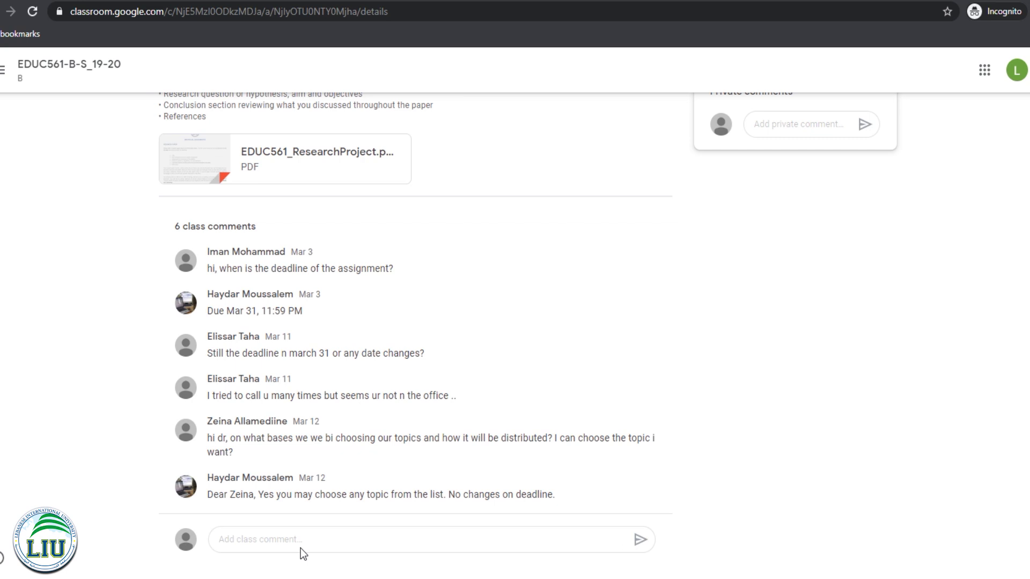
scroll(353, 446, up, 3)
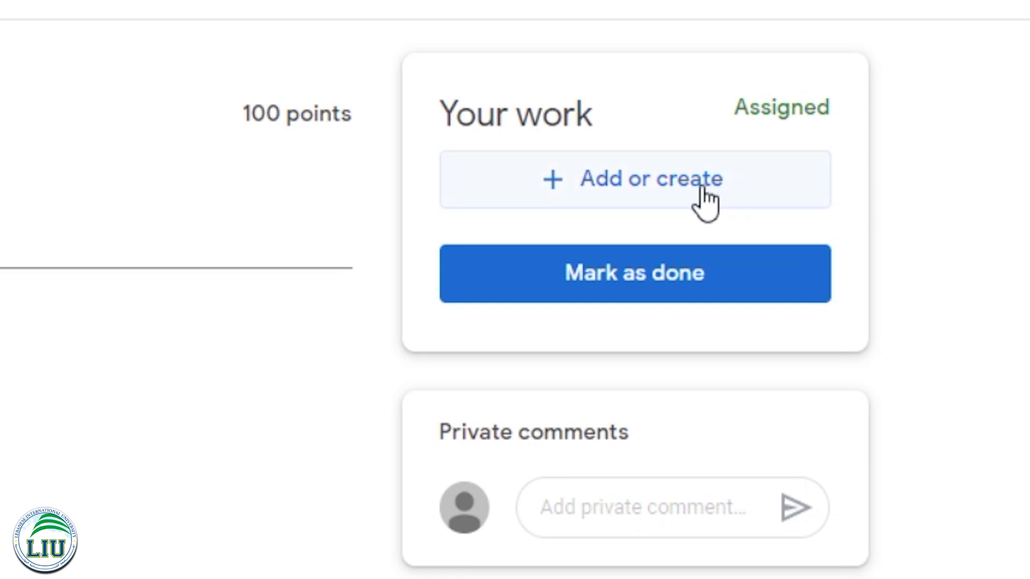
Upload roster.xls from the computer as Assignment 1 work and dismiss the tip.
click(569, 185)
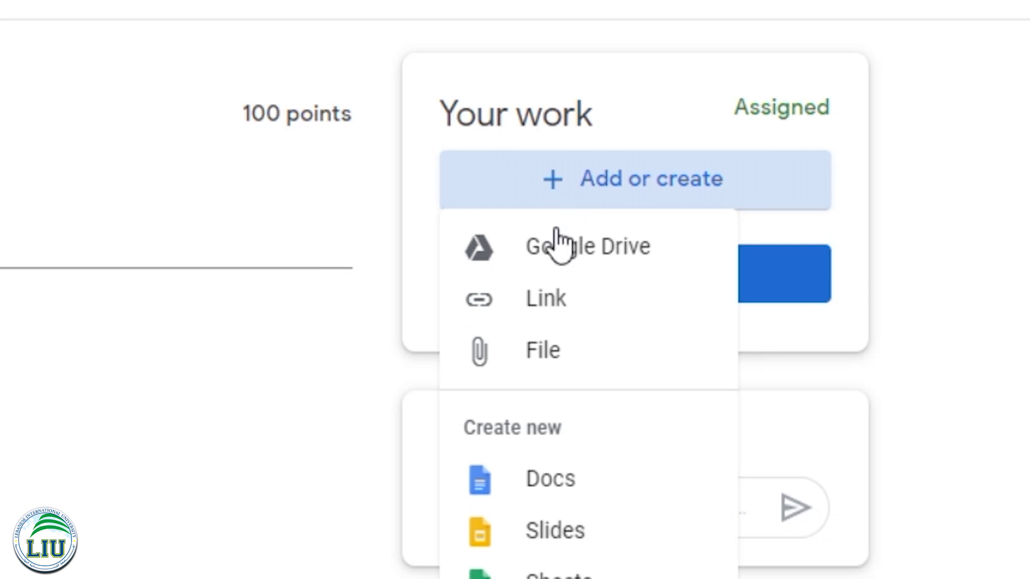
click(556, 348)
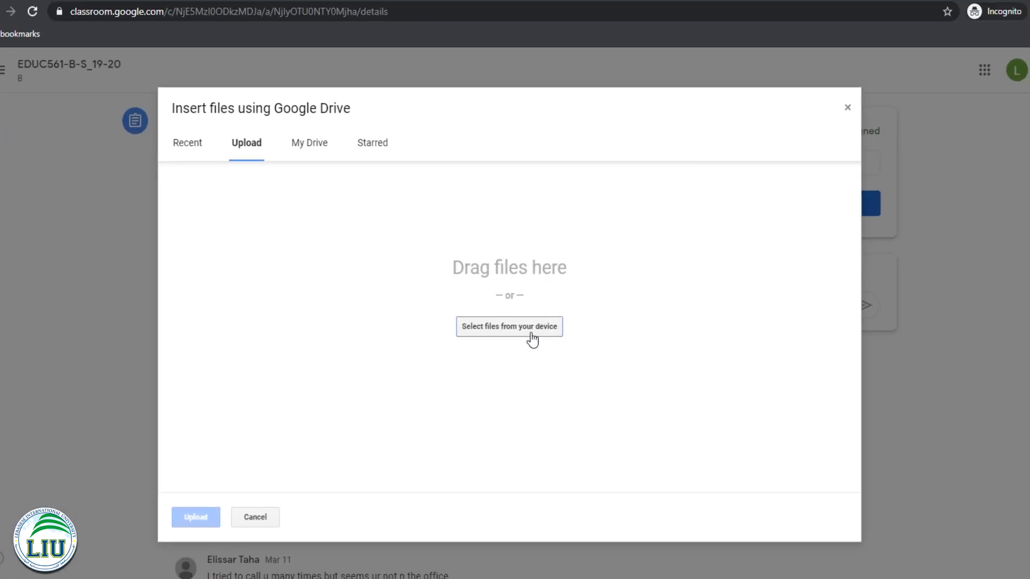
click(530, 335)
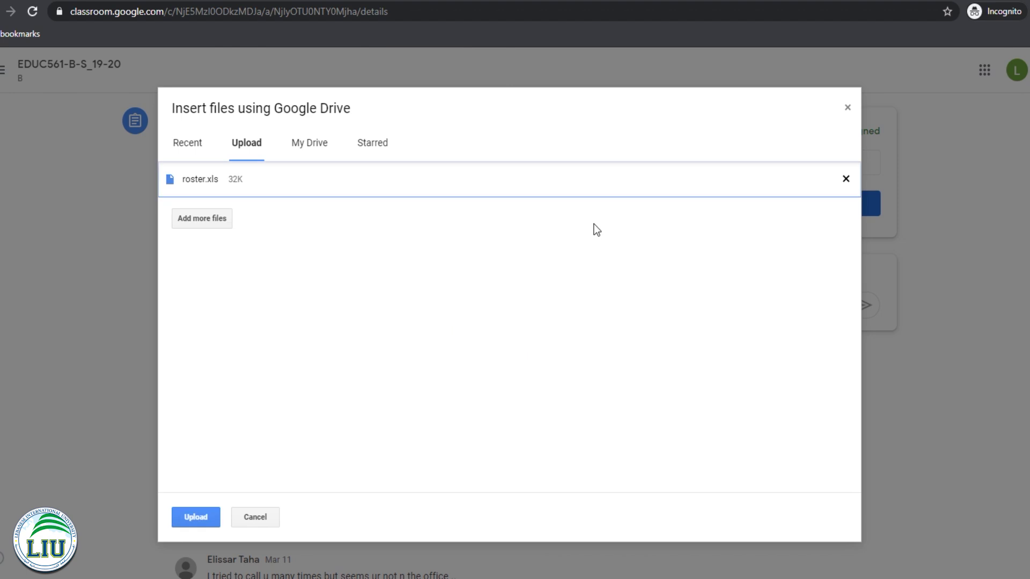
click(195, 517)
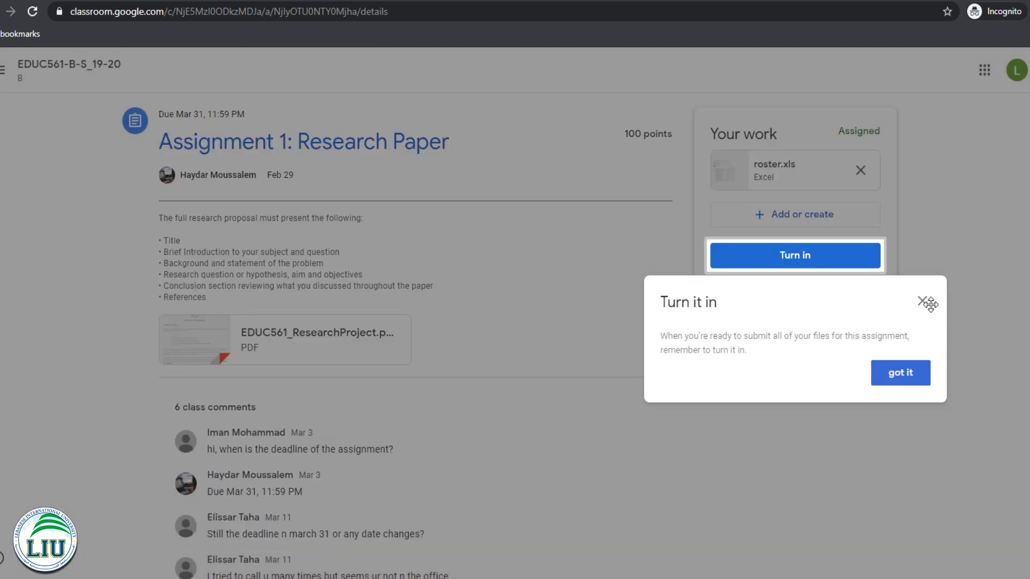
click(926, 302)
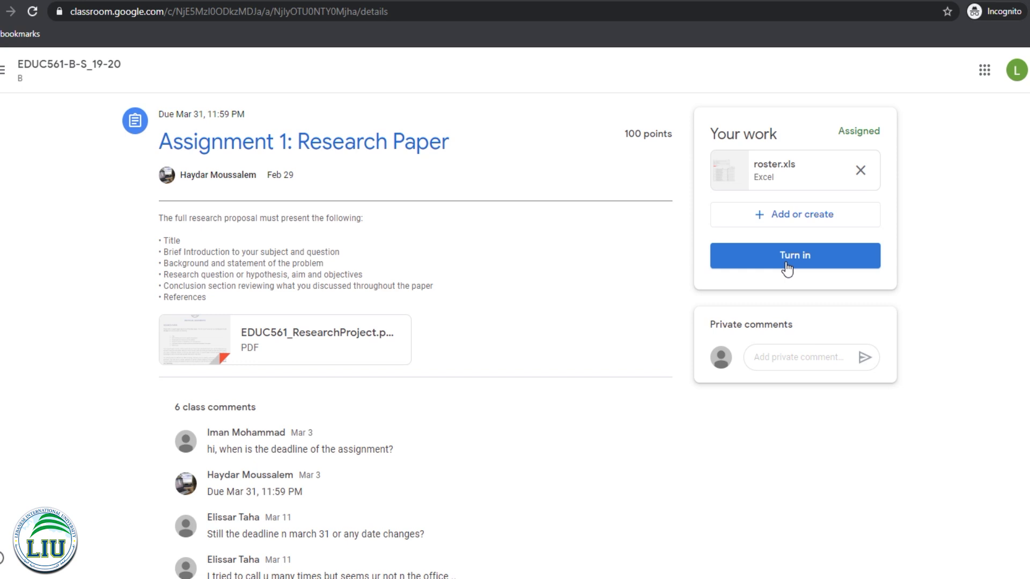
Turn in Assignment 1 with roster.xls and confirm the submission.
click(758, 262)
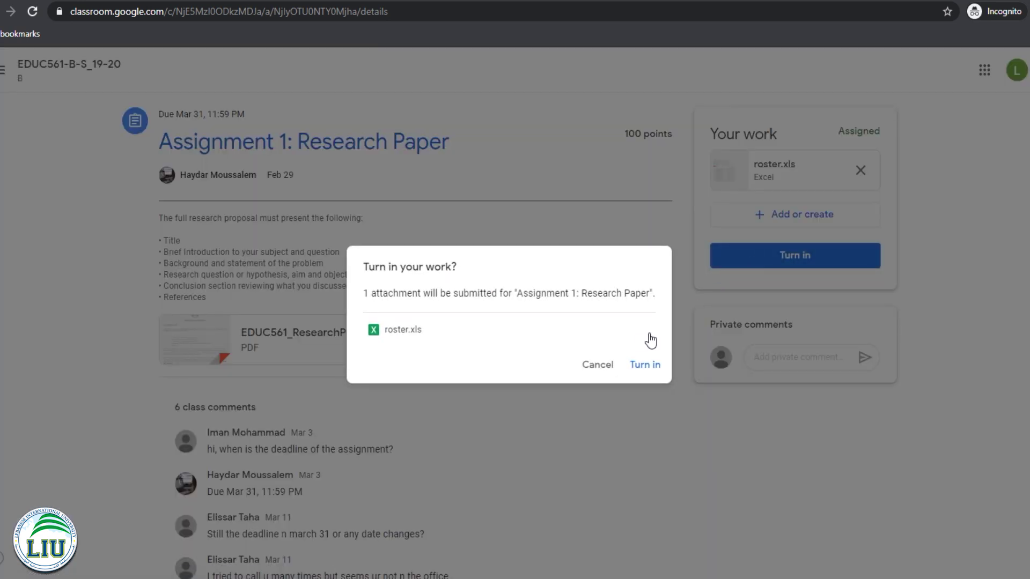
click(642, 371)
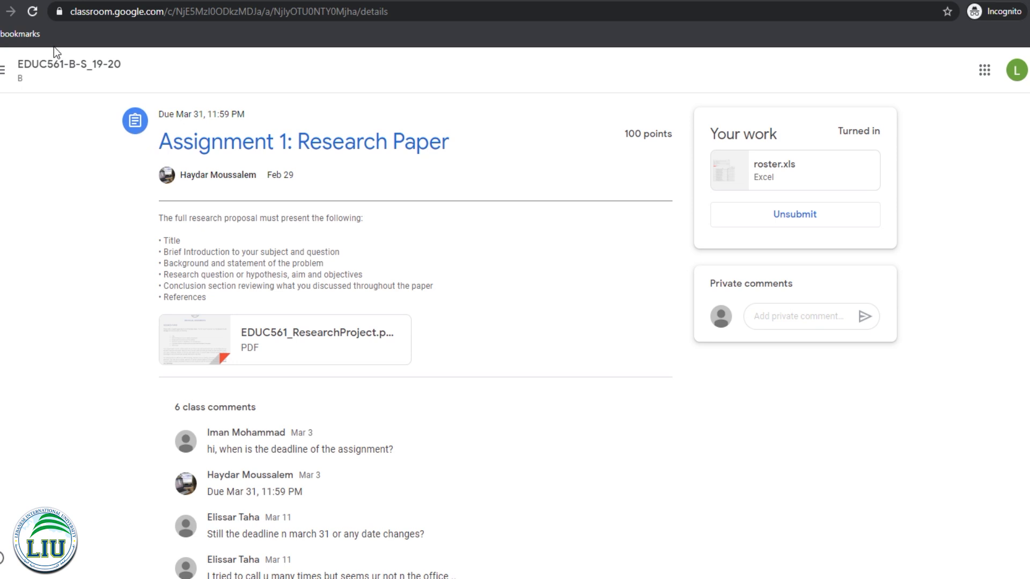
Return via the class Stream to Classwork to see Assignment 1 grayed out.
click(54, 65)
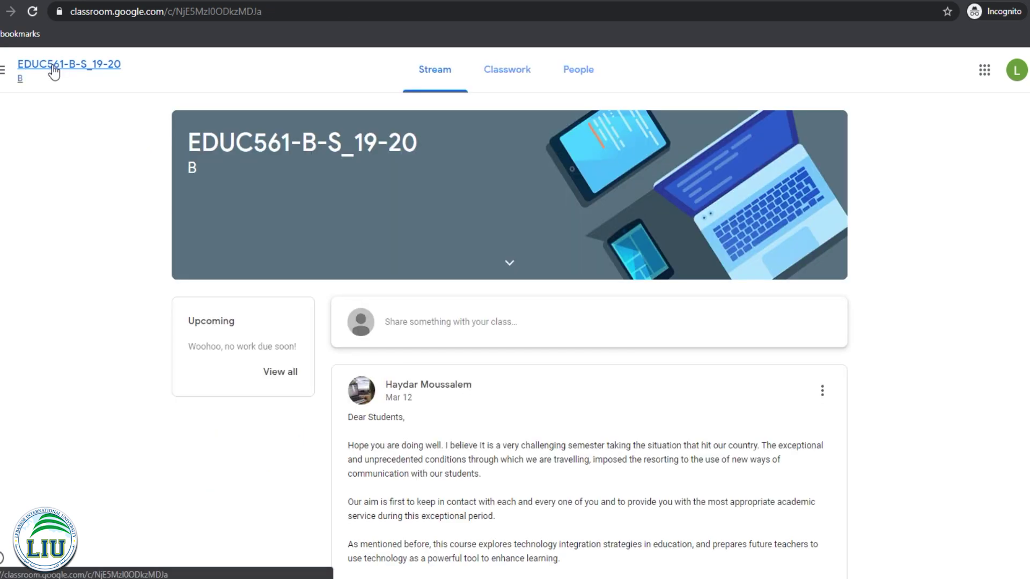
click(507, 72)
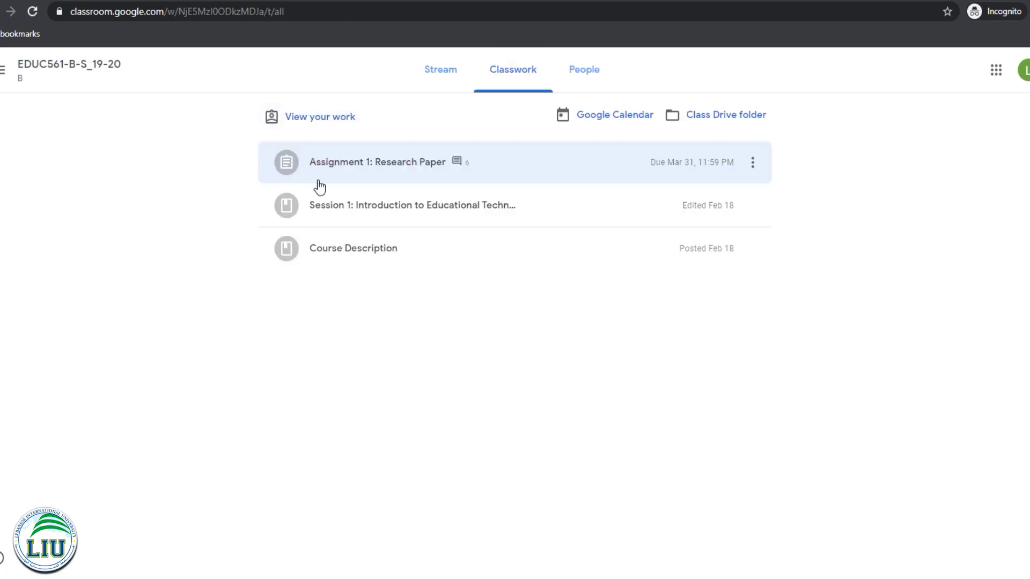